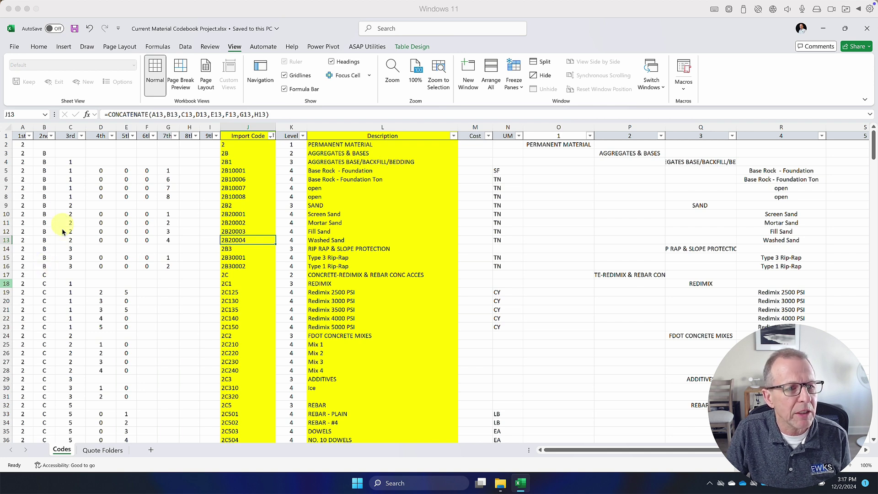
Examine the 2nd and 3rd digit columns of the AGGREGATES & BASES rows alongside their category descriptions.
left_click(39, 154)
left_click_drag(40, 154, 48, 266)
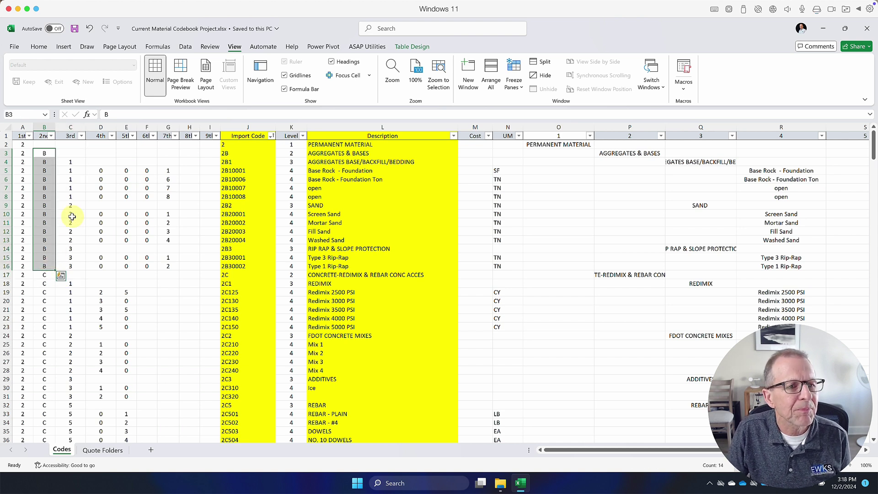
left_click(74, 161)
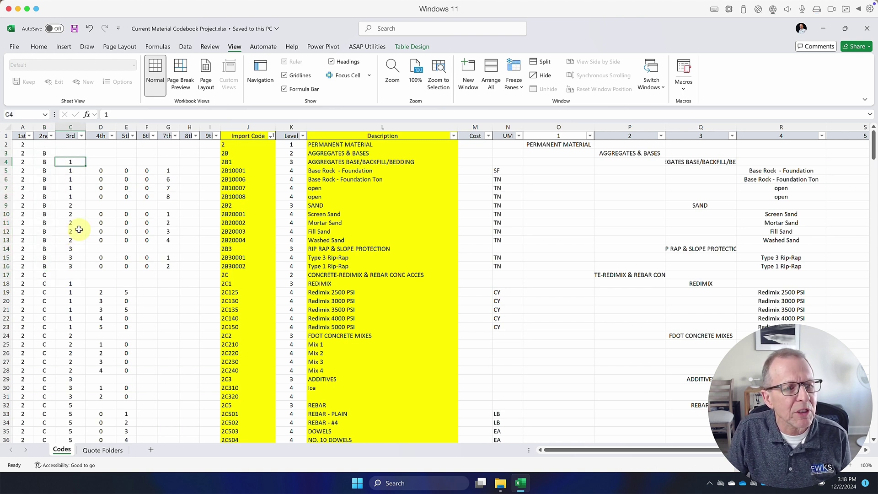
left_click(79, 203)
left_click(73, 162)
left_click(328, 162)
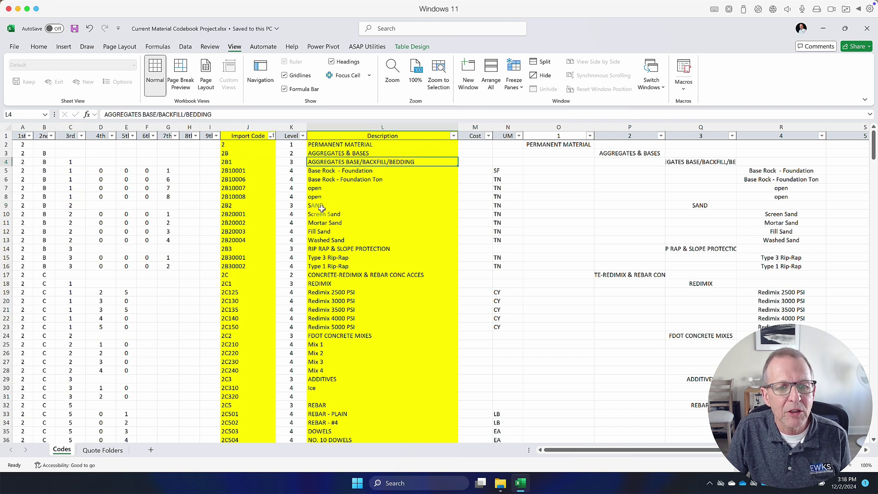
left_click(320, 204)
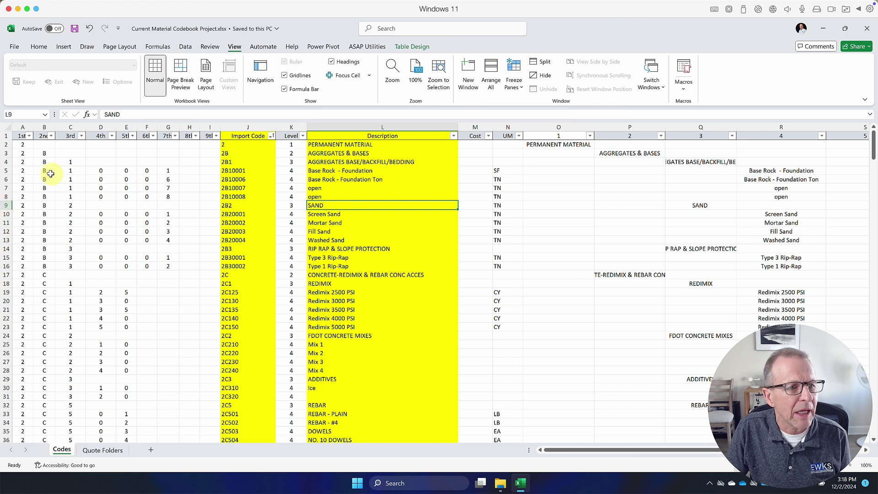
left_click(73, 162)
left_click(74, 208)
left_click(75, 247)
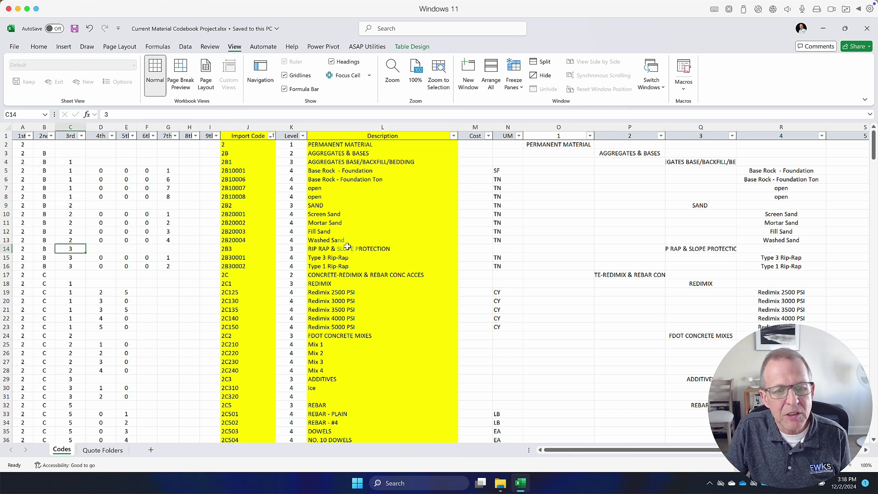
Examine the 4th to 7th digit columns and the Import Codes of the aggregate, sand and rip-rap rows.
left_click_drag(101, 179, 102, 241)
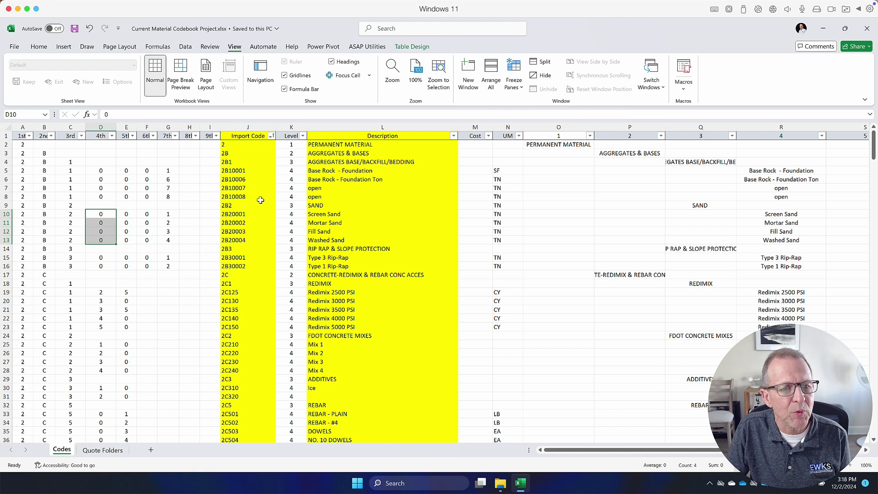
left_click(235, 205)
left_click(234, 249)
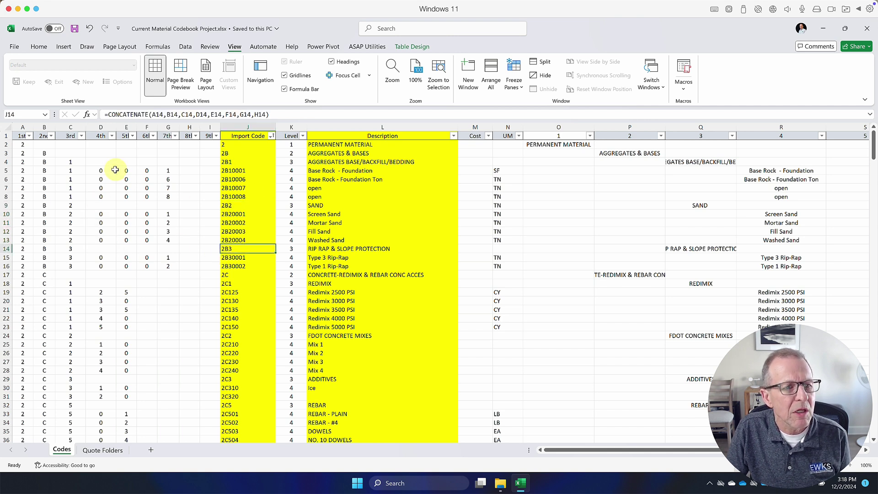
left_click_drag(126, 171, 128, 204)
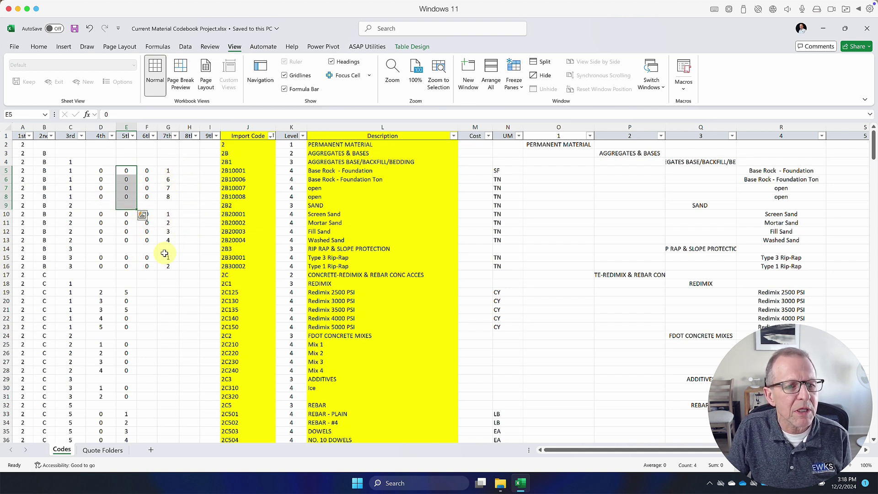
left_click_drag(168, 171, 170, 265)
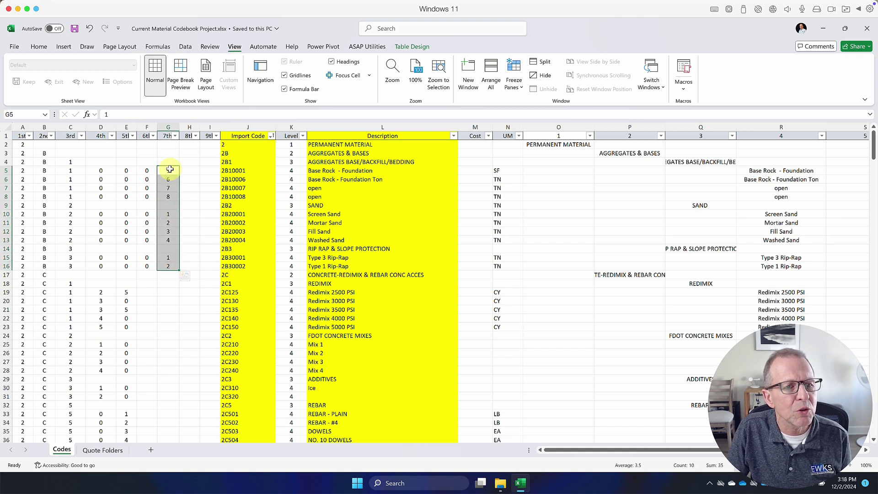
left_click_drag(128, 171, 156, 180)
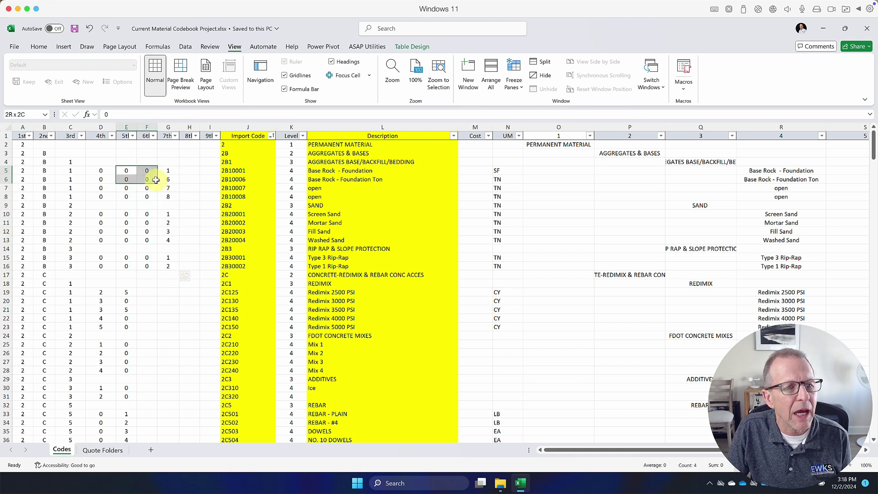
left_click(147, 161)
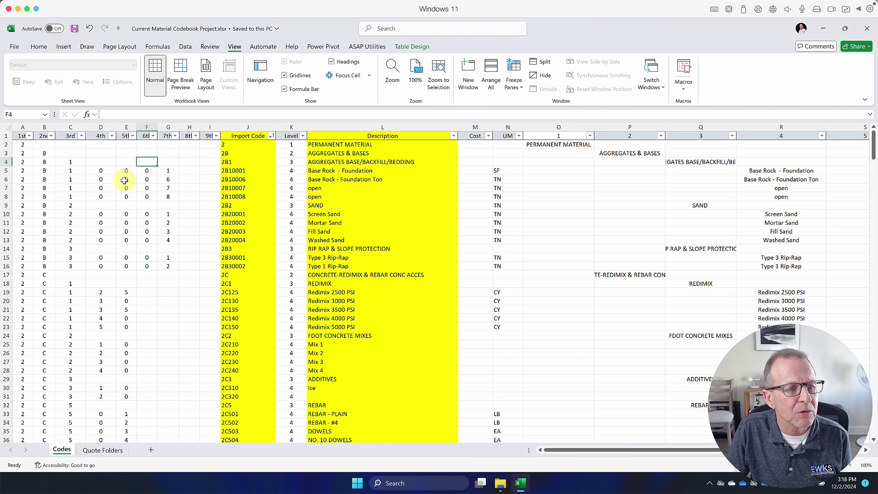
Clear the contents of the 4th to 7th digit columns for rows 5 to 16.
left_click_drag(101, 170, 174, 265)
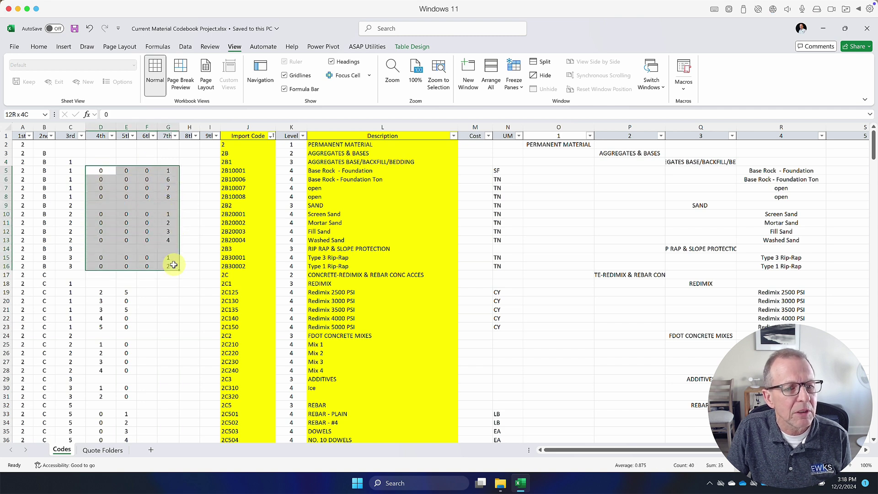
right_click(148, 195)
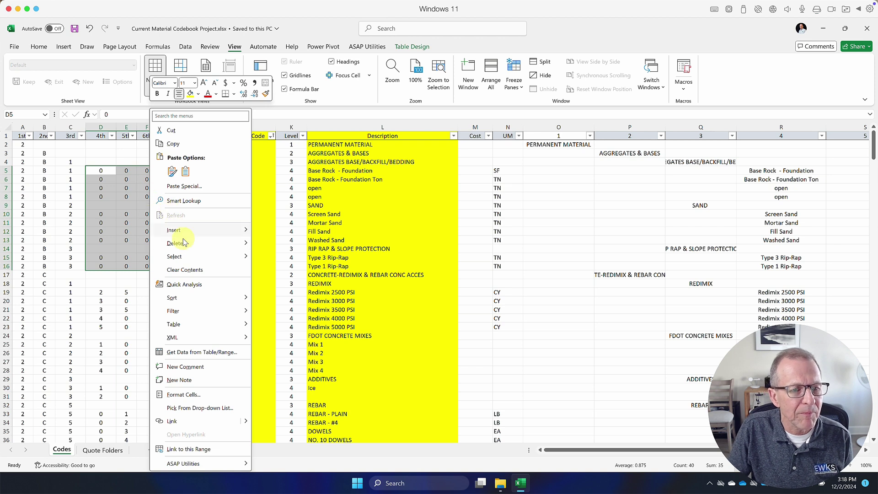
left_click(179, 270)
left_click(102, 171)
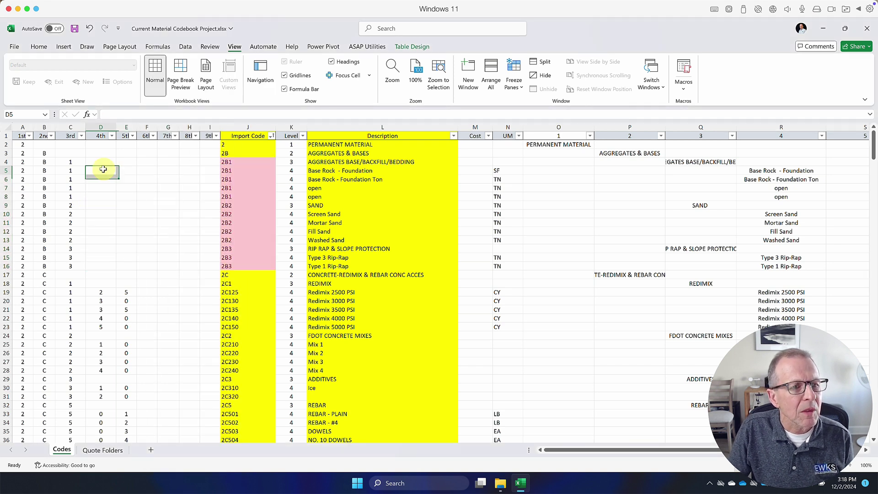
Number the 4th digit column 1 through 5 in rows 4 to 8, starting at AGGREGATES BASE/BACKFILL/BEDDING.
left_click(104, 160)
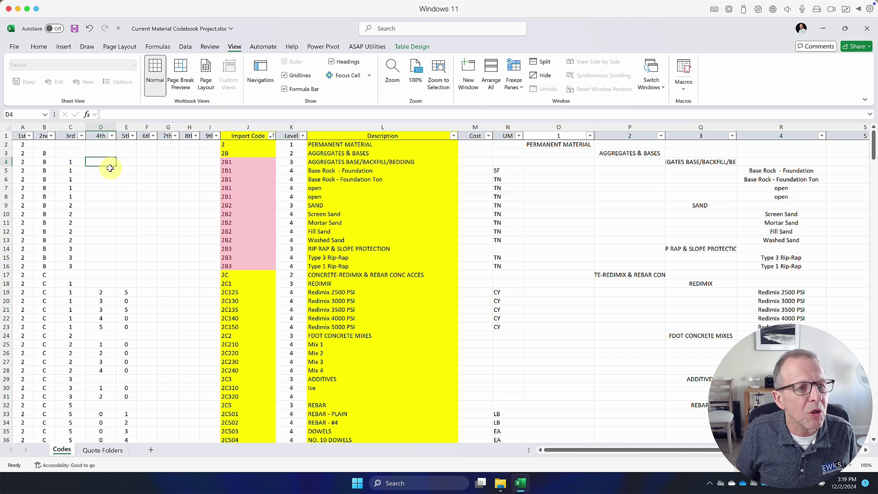
type("1")
key("Return")
type("2")
key("Return")
type("3")
key("Return")
type("4")
key("Return")
type("5")
key("Return")
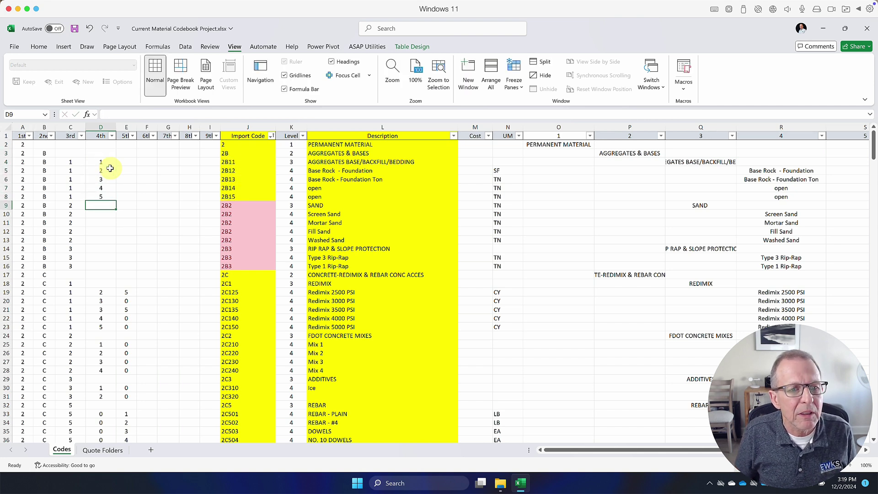
Leave the SAND row's 4th digit blank and number the four sand items below it 1 through 4.
key("Return")
type("1")
key("Return")
type("2")
key("Return")
type("3")
key("Return")
type("4")
key("Return")
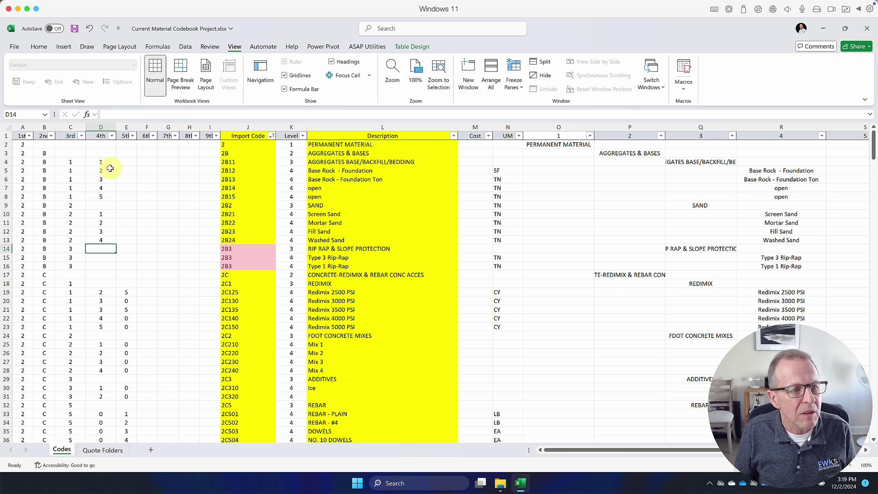
Number the 4th digit column 1 through 3 in rows 14 to 16, from RIP RAP & SLOPE PROTECTION to Type 1 Rip-Rap.
type("1")
key("Return")
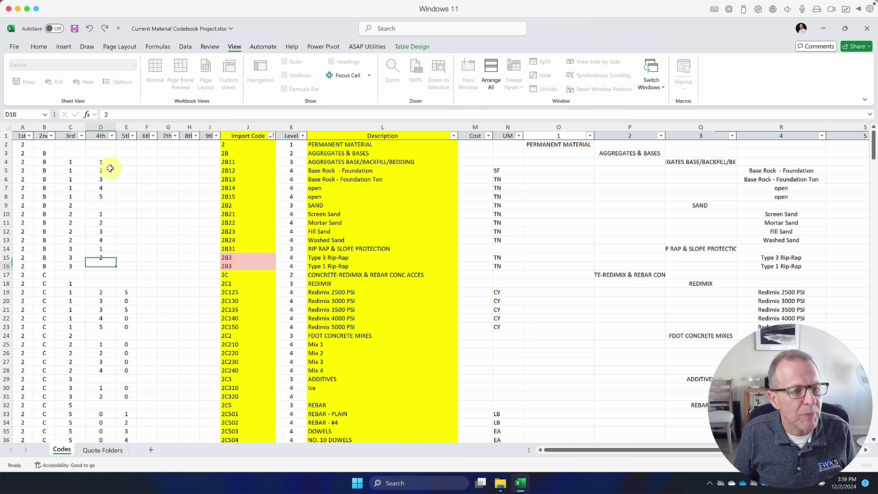
type("2")
key("Return")
type("3")
key("Return")
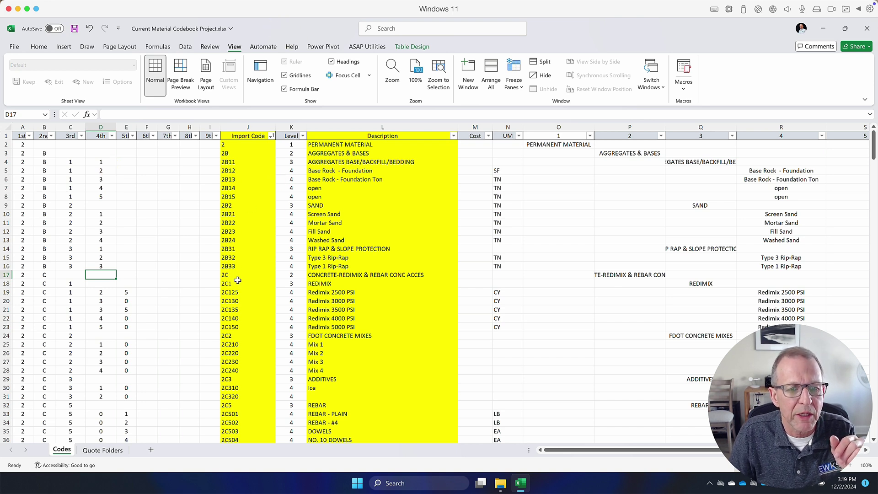
Check the Level value against the numbered level columns, and try level 4 for the AGGREGATES BASE/BACKFILL/BEDDING row.
left_click(291, 144)
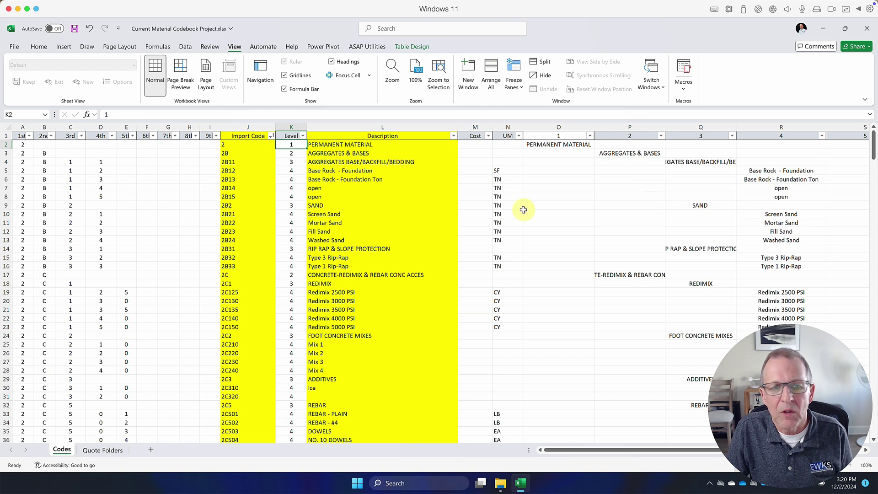
left_click(542, 146)
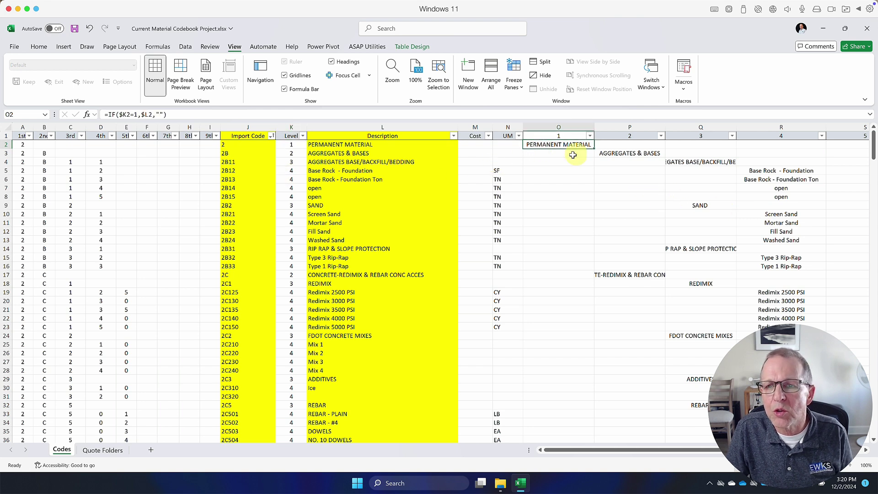
left_click(616, 153)
left_click(686, 163)
left_click(293, 162)
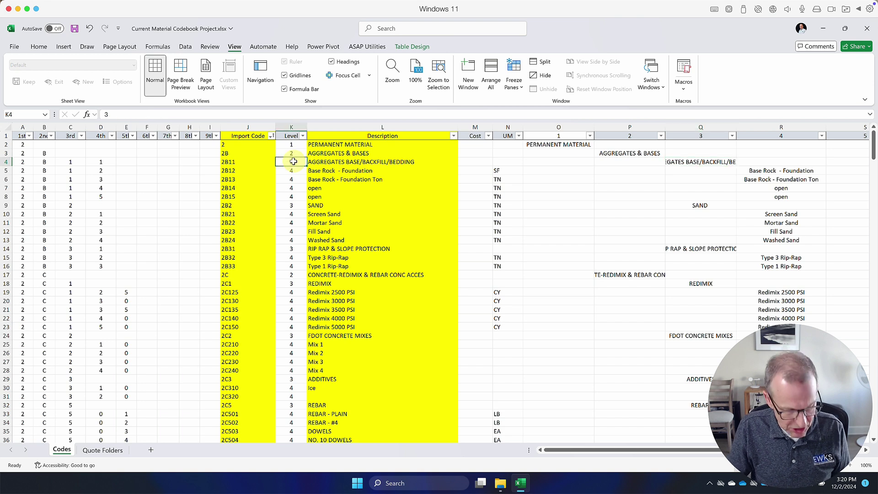
type("4")
key("Return")
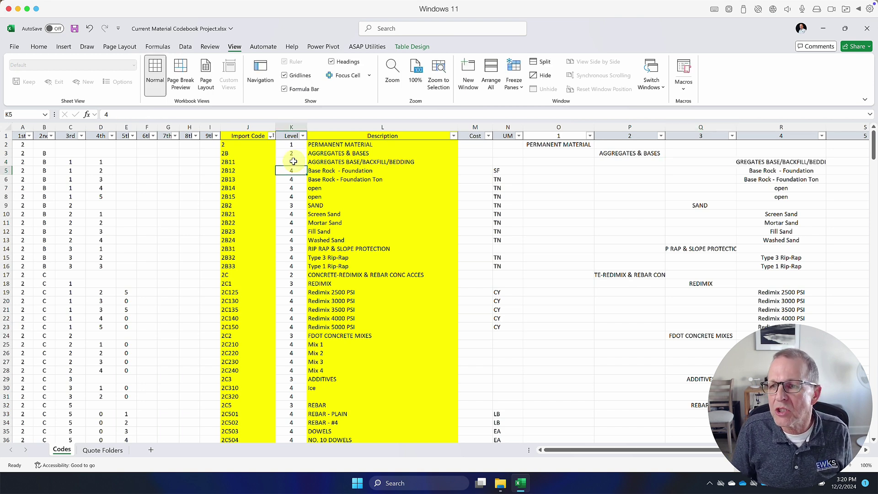
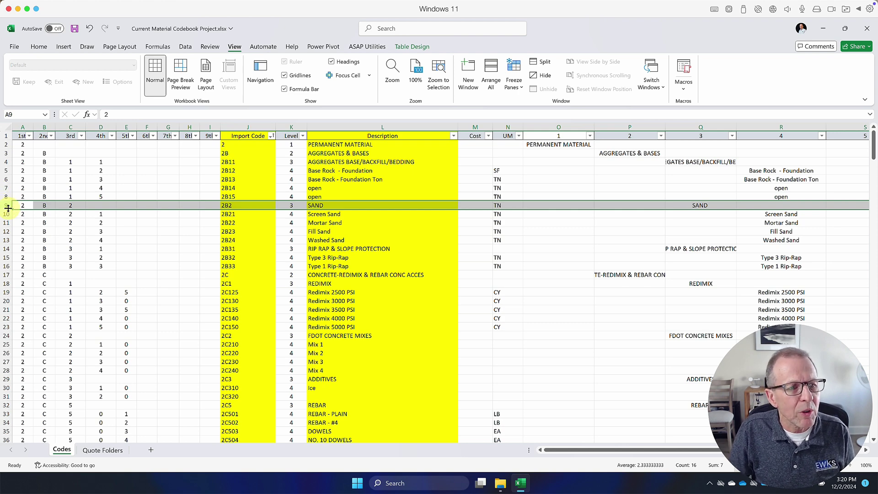
Insert a blank row above the SAND row and inspect its Import Code formula.
right_click(3, 205)
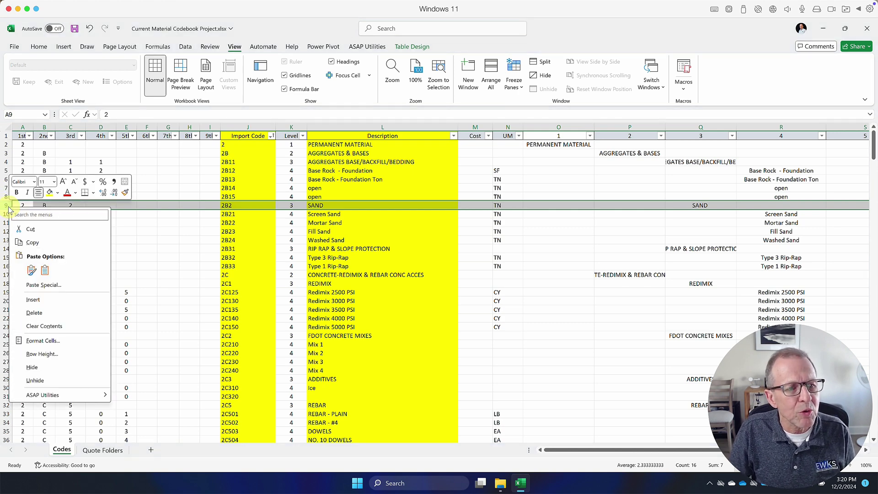
left_click(34, 300)
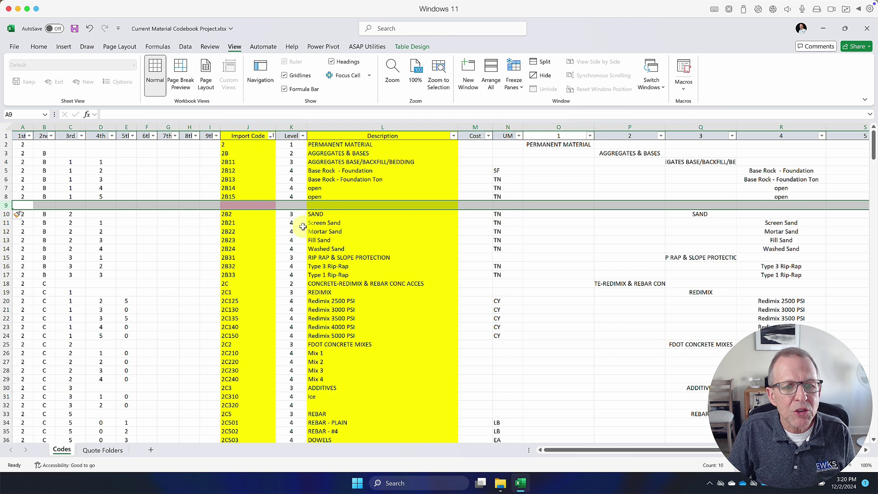
left_click(294, 199)
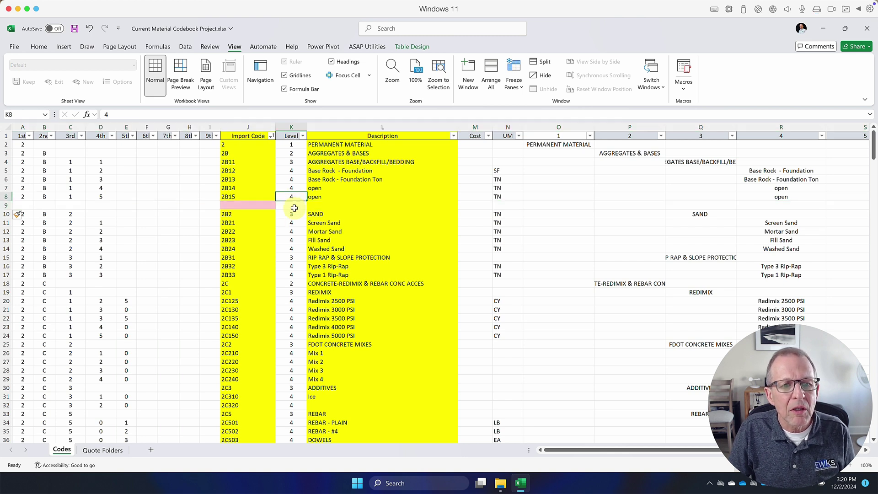
left_click(243, 197)
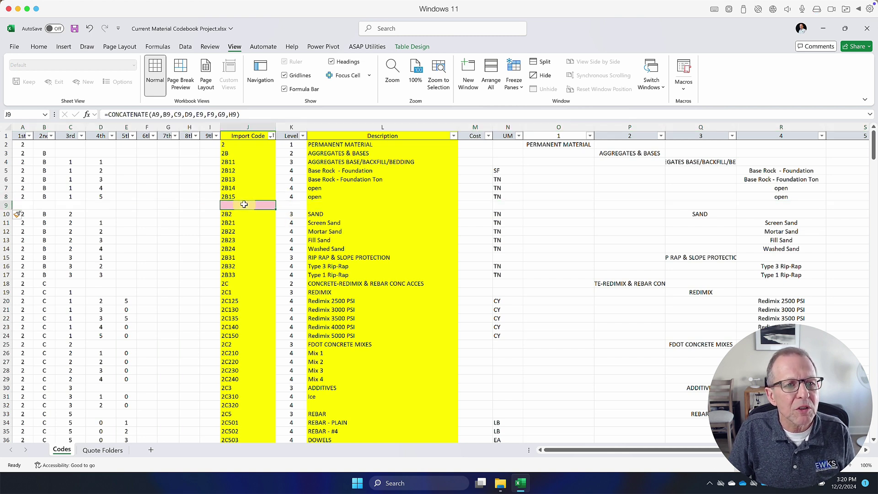
left_click(244, 205)
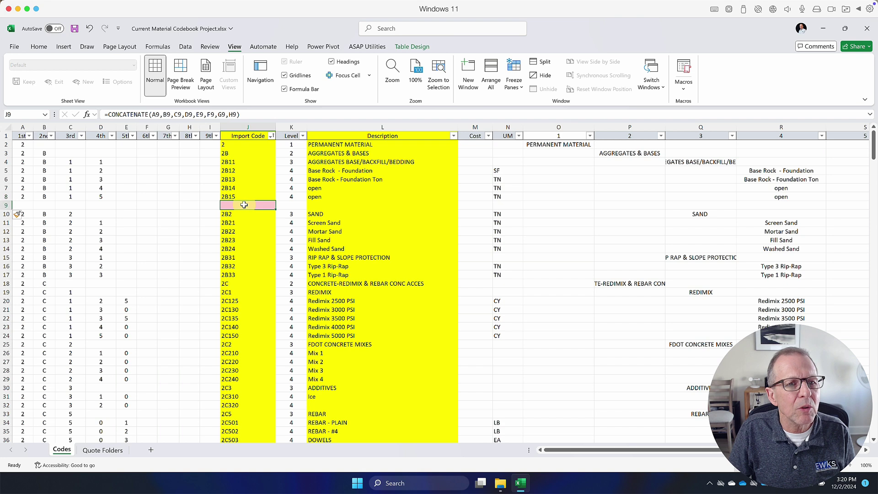
Fill the Import Code formula from row 8 down into the new blank row 9.
left_click(250, 213)
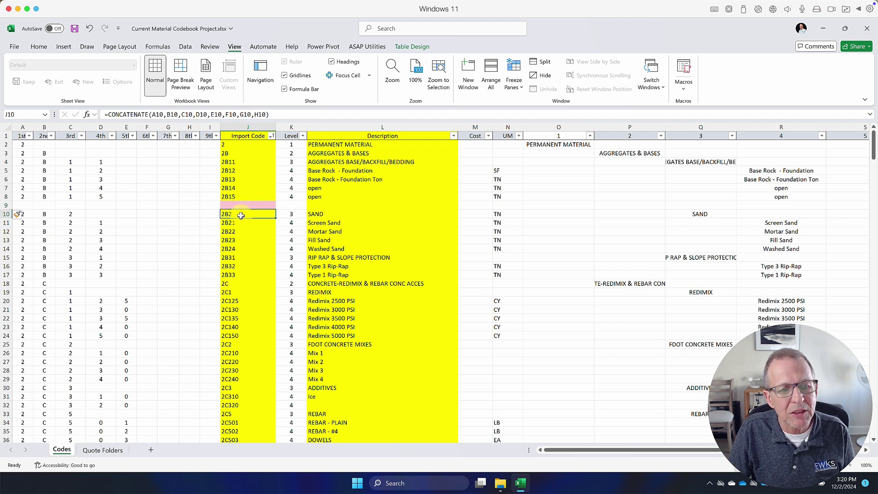
left_click(240, 197)
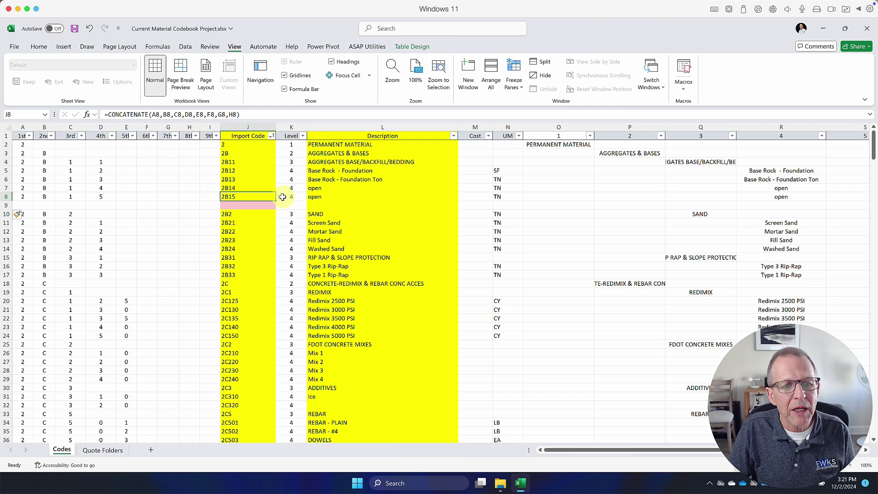
left_click_drag(274, 201, 275, 209)
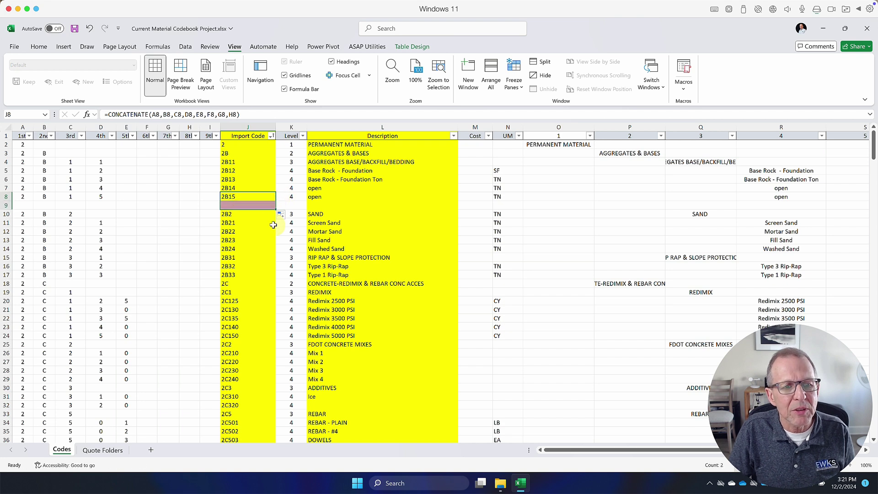
left_click(274, 224)
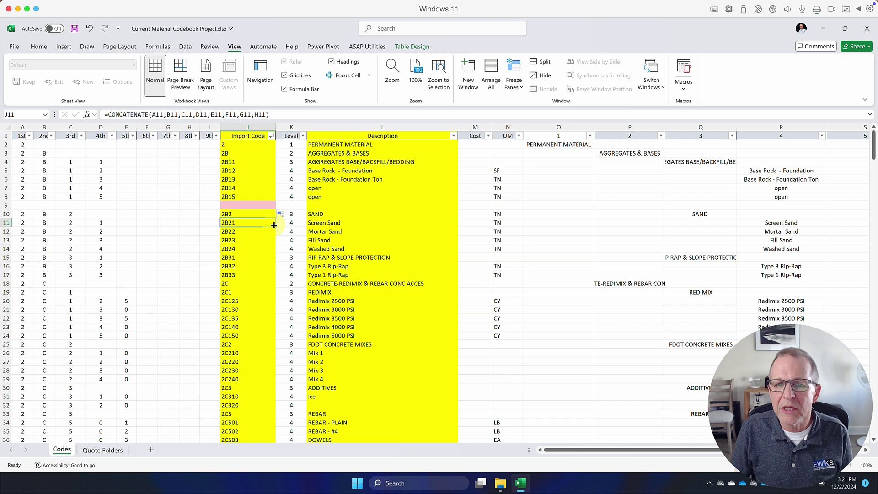
Enter "open" as the description of the new row 9 above SAND.
left_click(293, 205)
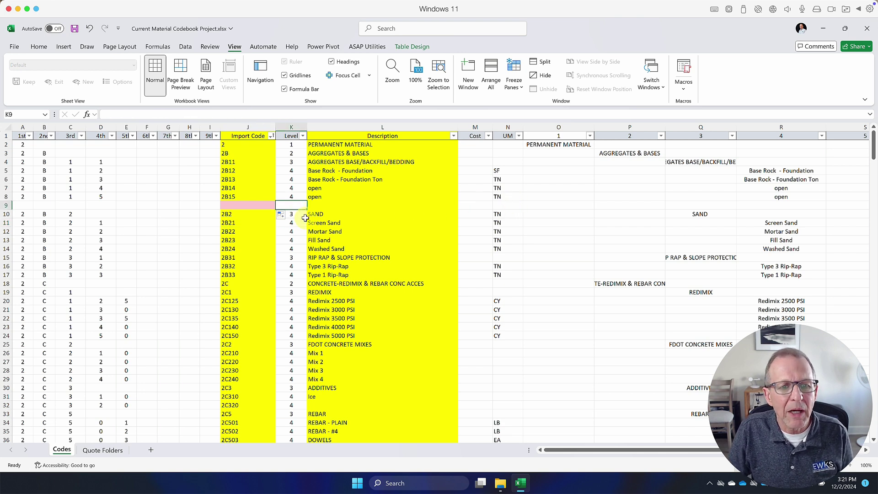
left_click(323, 204)
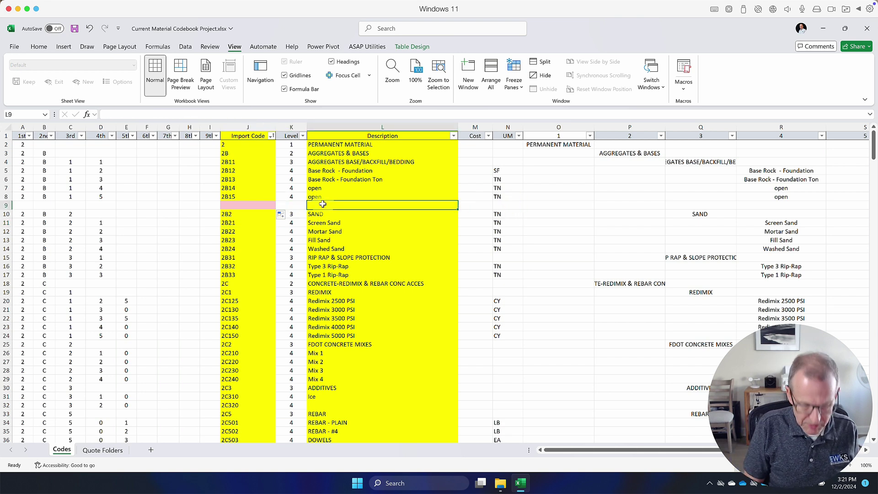
type("open")
key("Return")
Try level 1 for the open row 9 to check which numbered level column picks up its description.
key("Up")
key("Left")
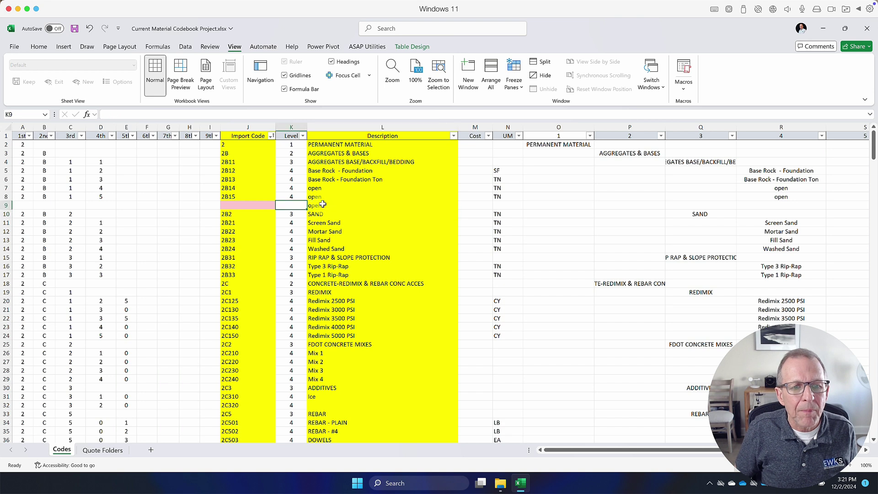
type("1")
key("Return")
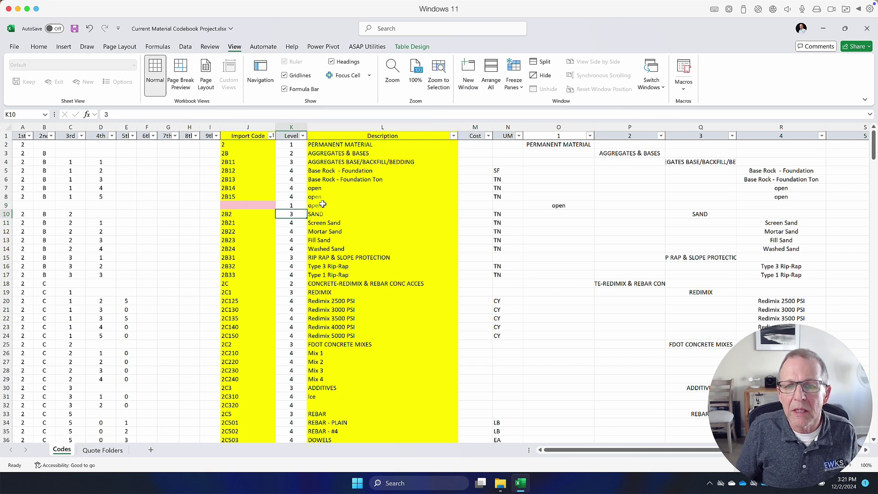
key("Up")
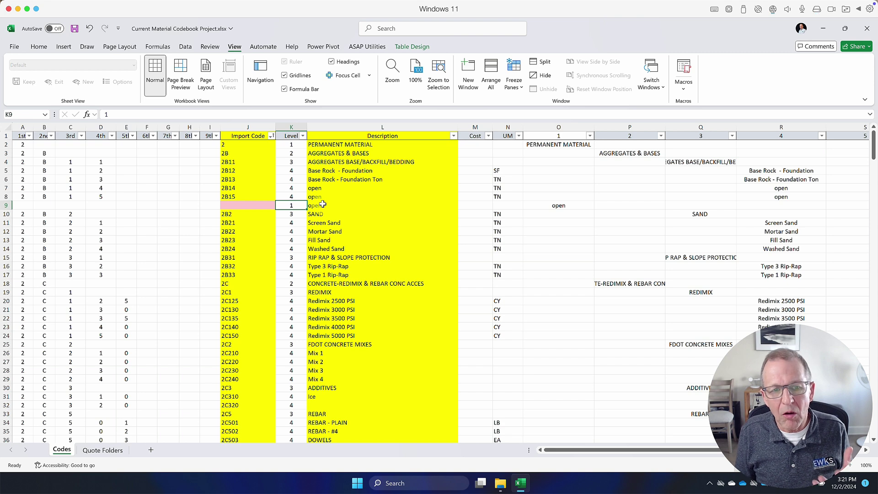
left_click(323, 205)
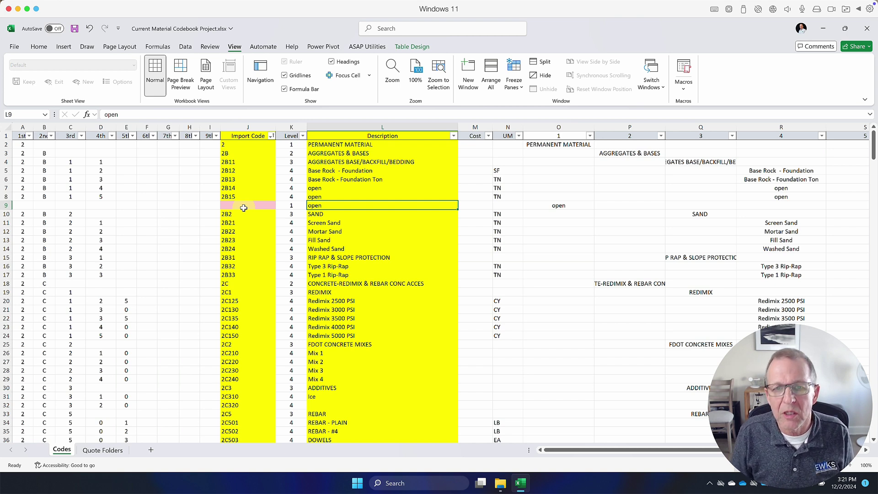
Check the unit of measure for Base Rock - Foundation, and review the codebook sections from PRECAST STRUCTURES through SUBCONTRACT and HAUL.
left_click(514, 170)
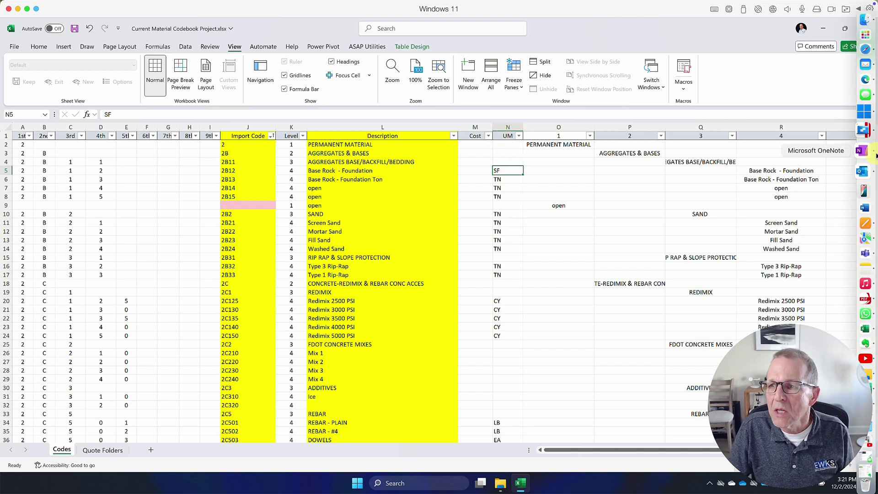
left_click_drag(871, 153, 875, 345)
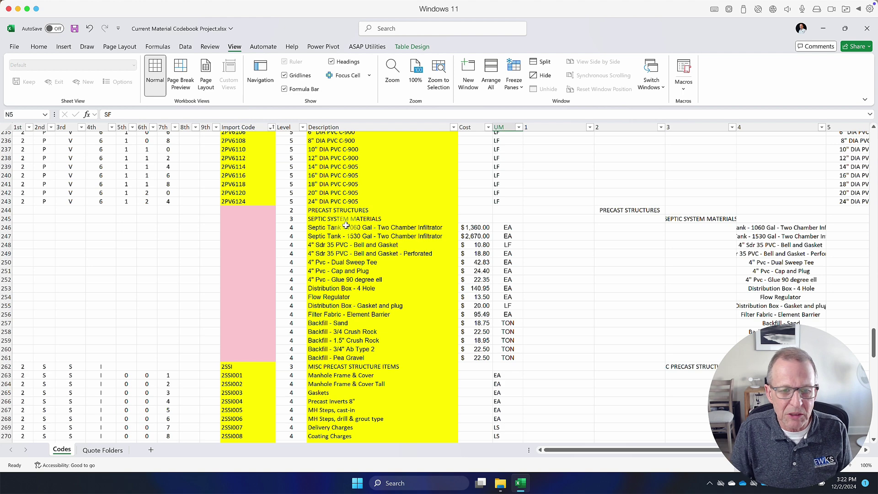
scroll(346, 225, "down", 3)
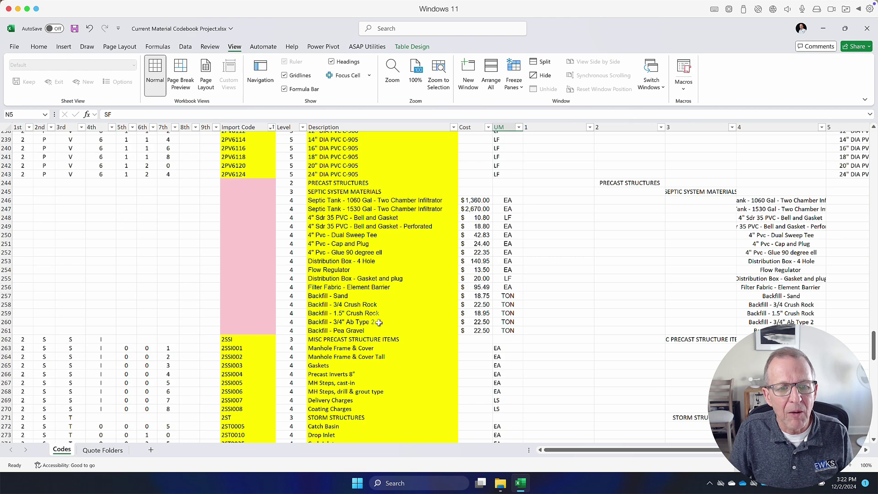
scroll(406, 325, "down", 5)
scroll(406, 325, "down", 2)
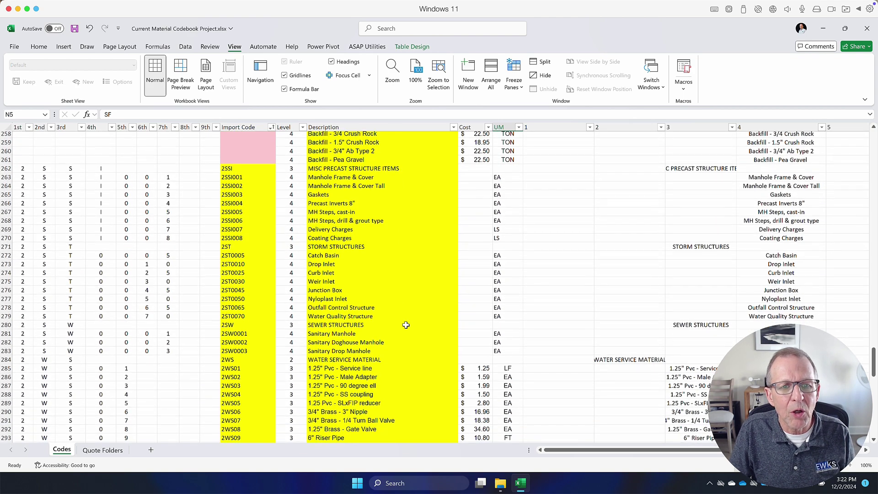
scroll(406, 325, "down", 2)
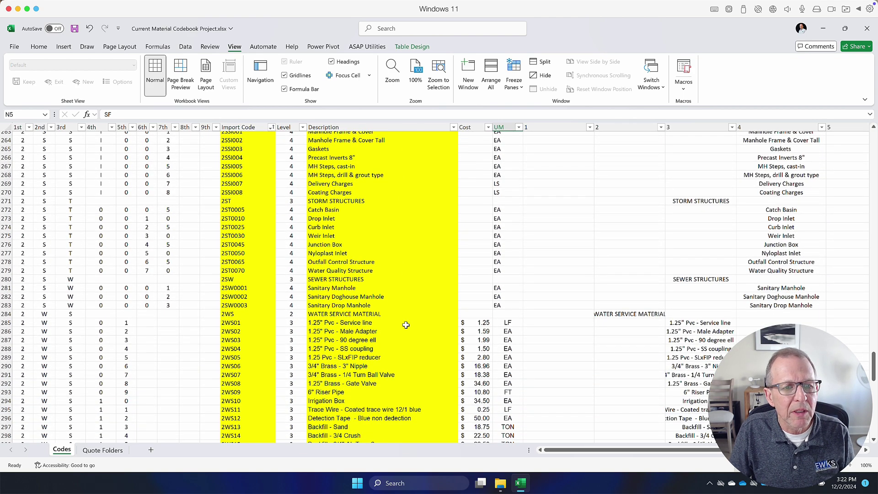
scroll(406, 325, "down", 12)
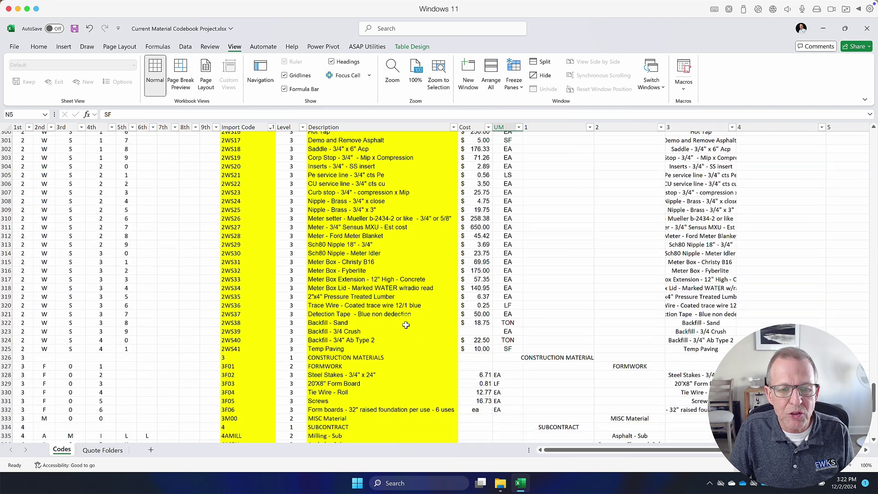
scroll(406, 324, "down", 9)
scroll(284, 327, "up", 5)
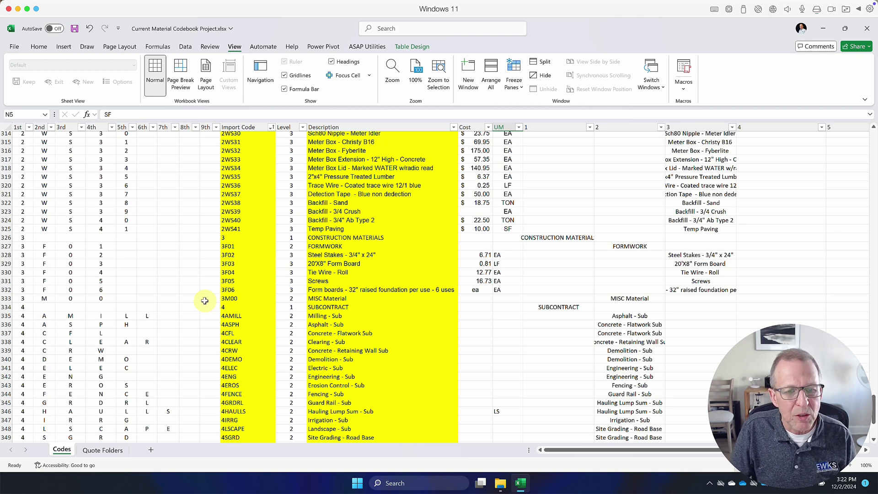
scroll(205, 301, "down", 4)
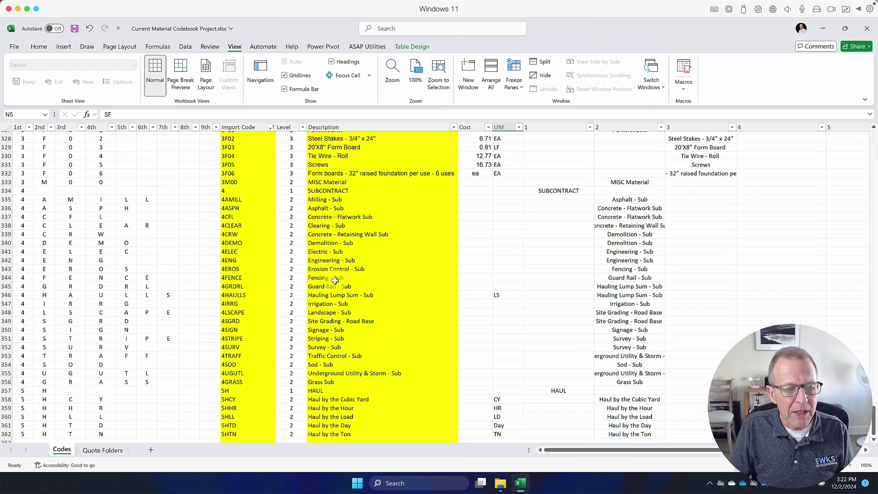
scroll(335, 281, "down", 2)
scroll(334, 283, "down", 1)
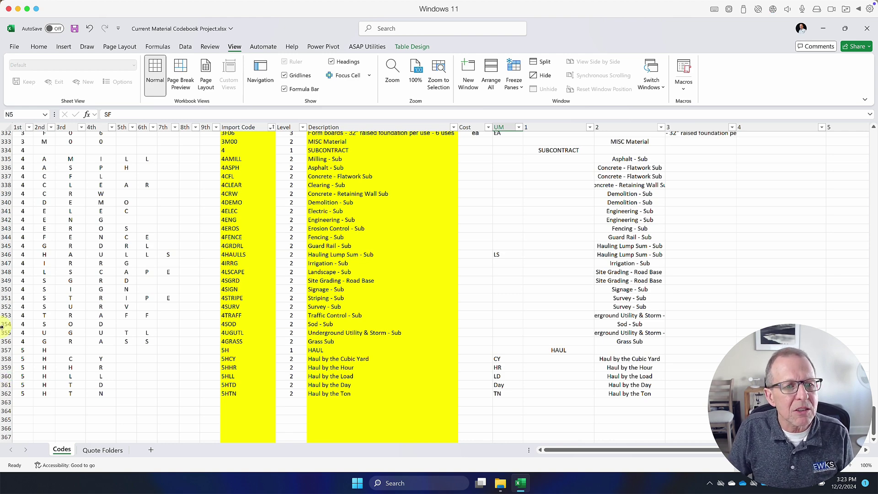
Inspect the Import Code formula of the Gate Valve/Box - 10" row and return to the start of the codebook.
scroll(353, 242, "up", 5)
scroll(353, 242, "up", 4)
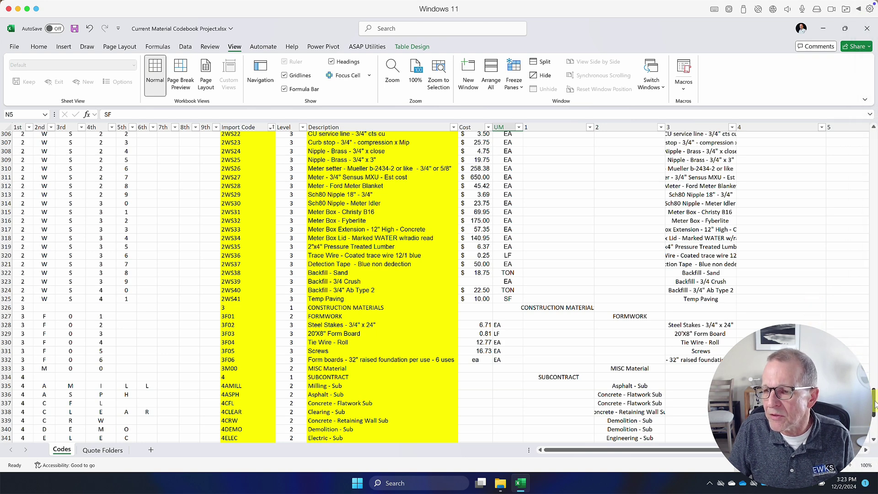
scroll(858, 290, "up", 20)
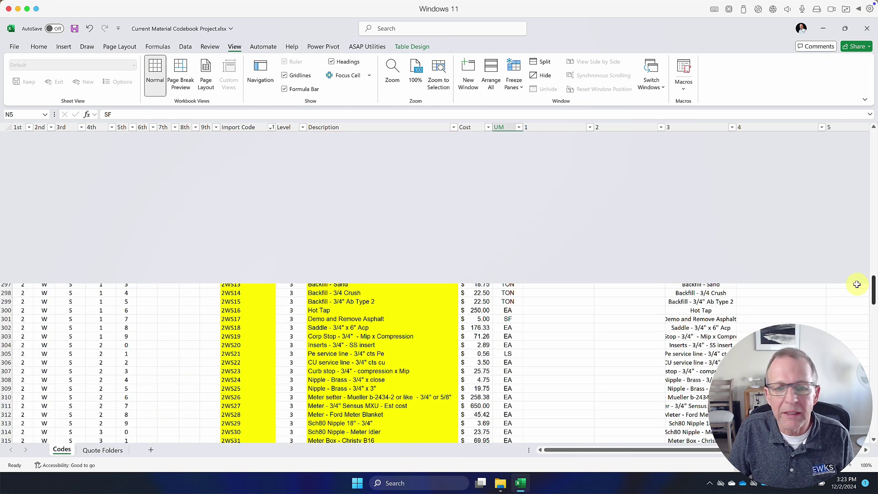
scroll(857, 284, "up", 9)
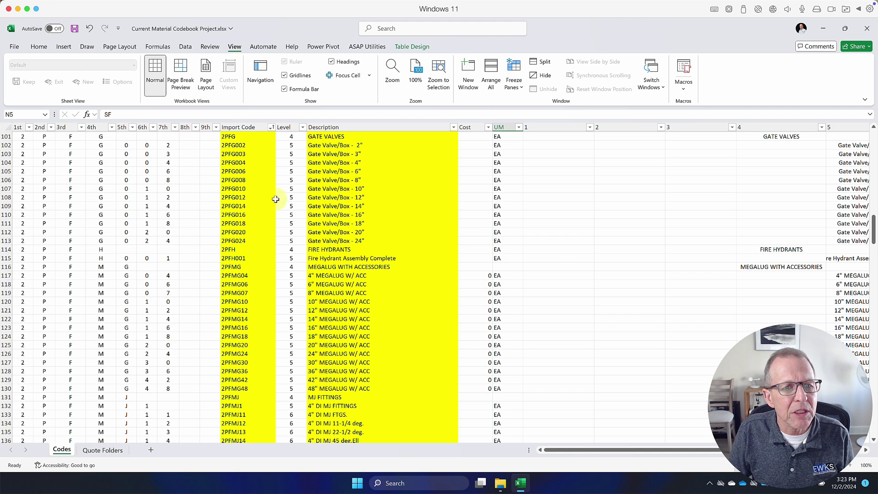
left_click(234, 187)
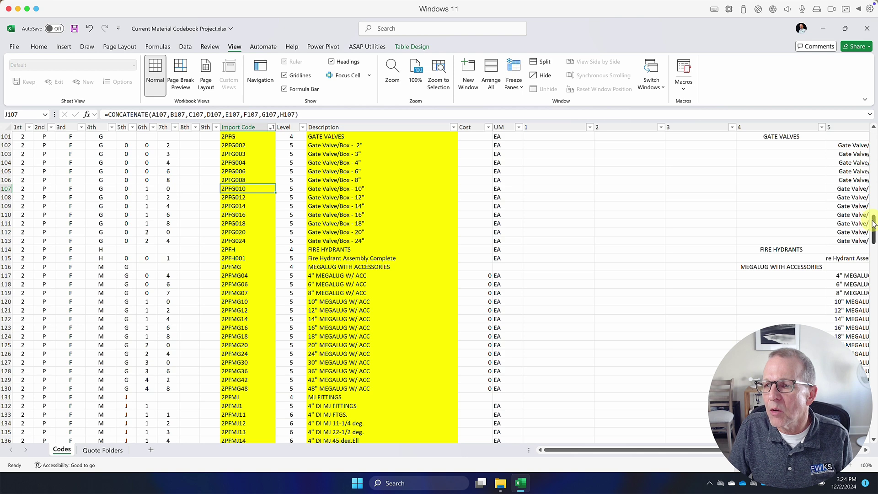
left_click_drag(874, 223, 875, 124)
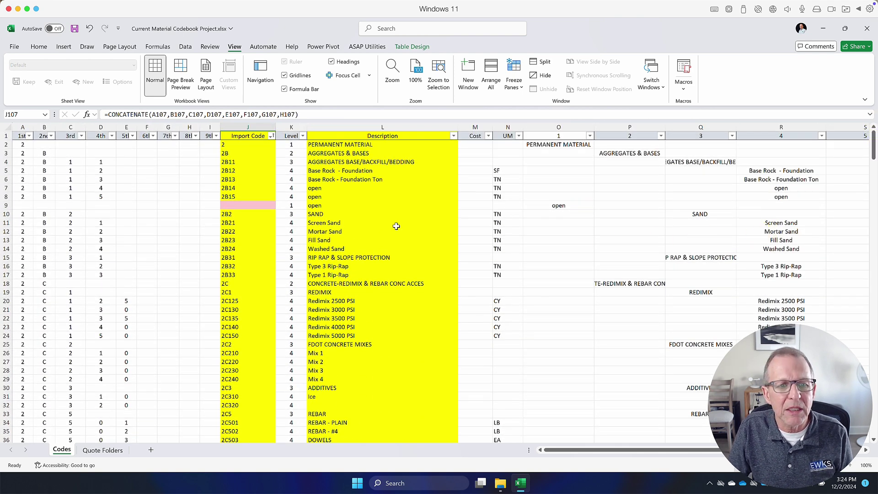
Set the Level of the open row 9 to 4 and check its formula in the level 4 column.
left_click(298, 205)
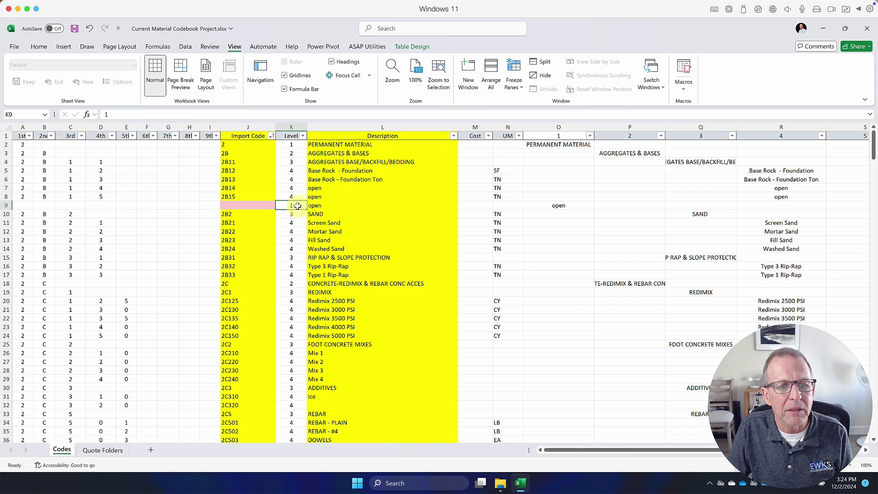
left_click(296, 265)
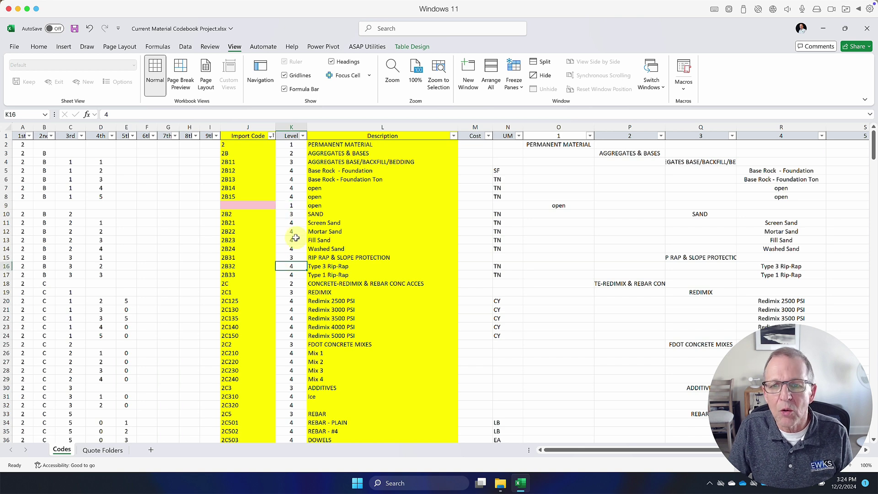
left_click(292, 205)
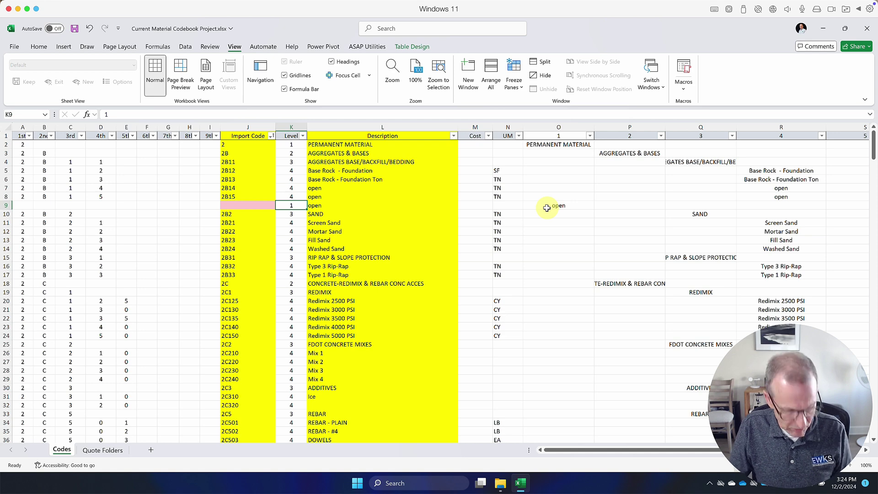
type("4")
key("Return")
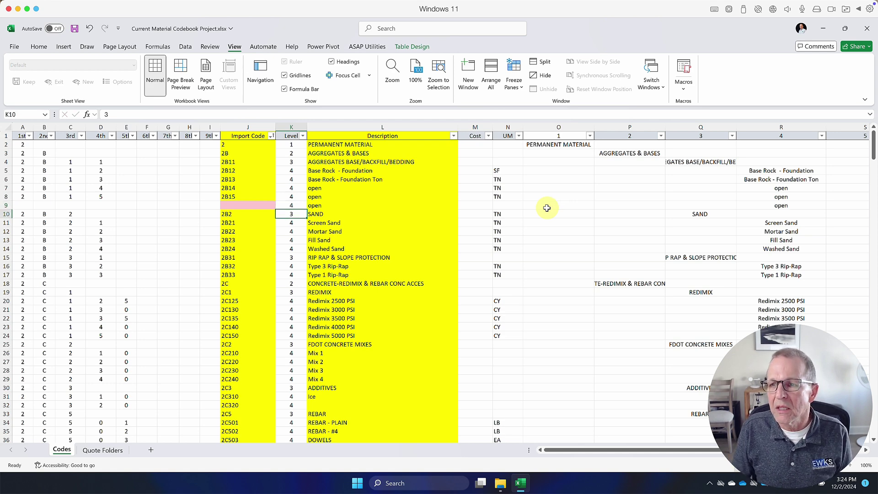
left_click(759, 202)
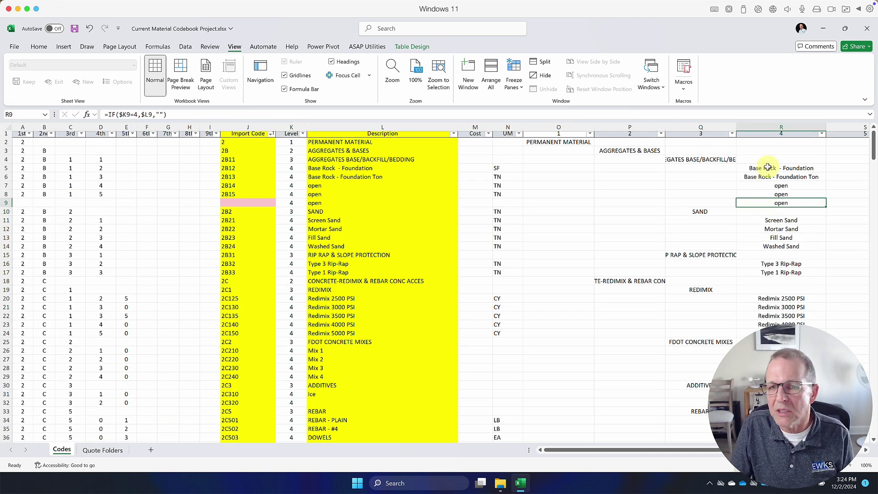